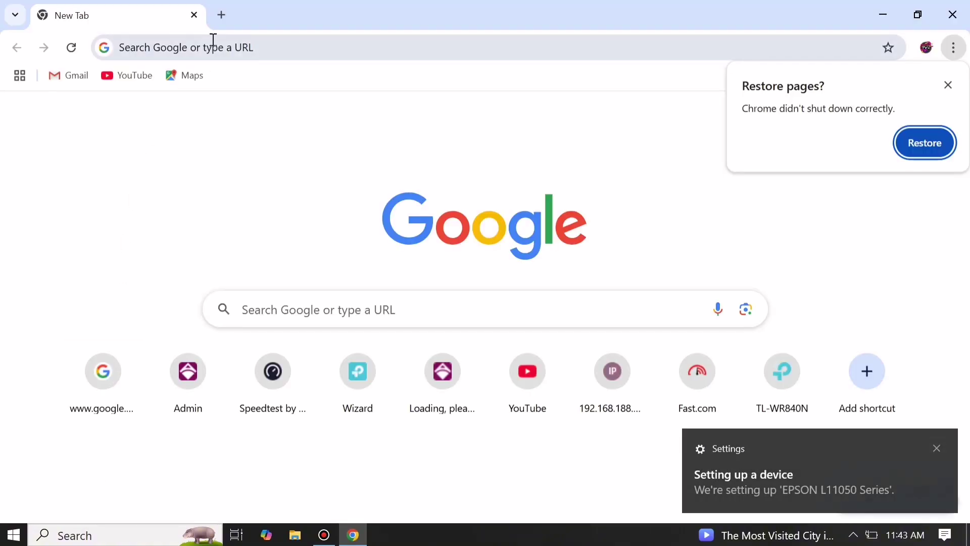
Search Google for 'epson l11050 driver' and open Epson's EcoTank L11050 product page.
left_click(212, 49)
type("google.com")
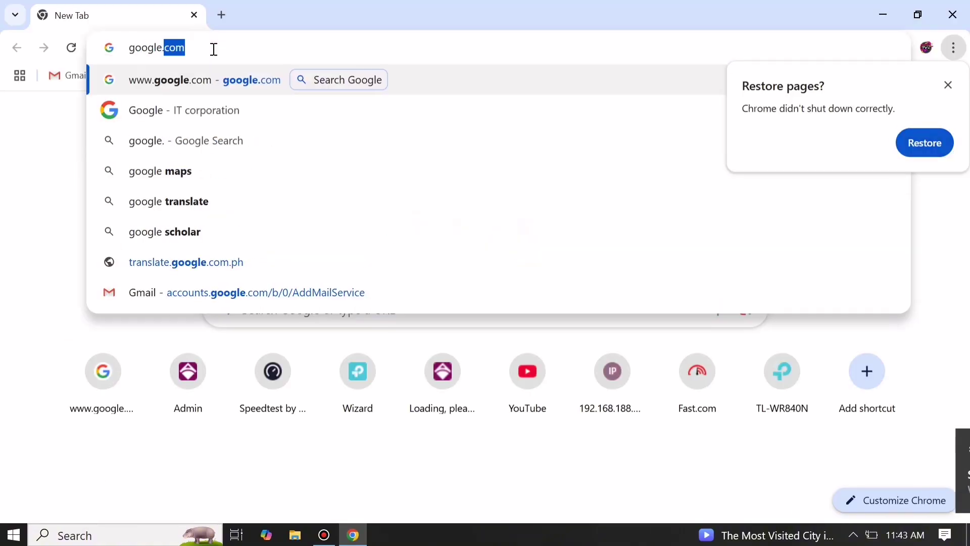
key("Return")
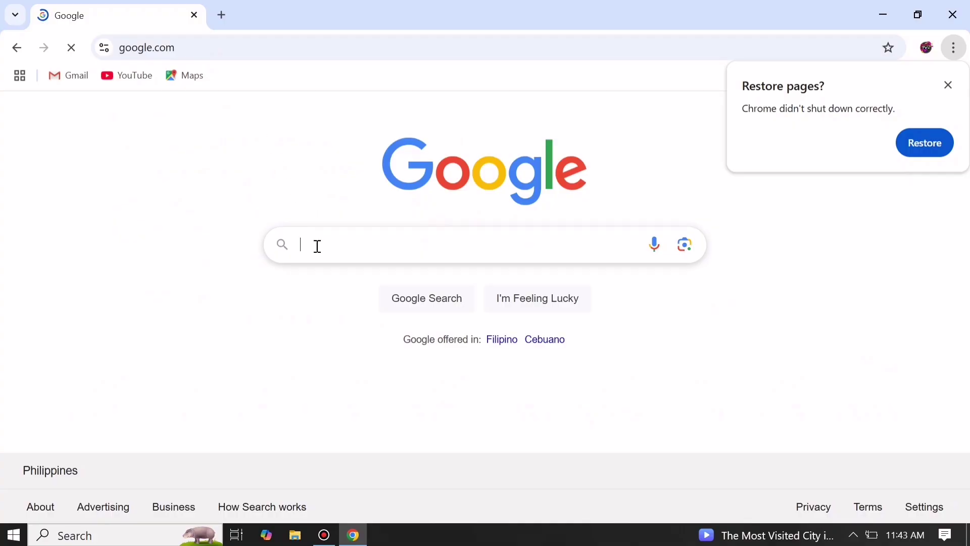
left_click(318, 246)
type("epson ")
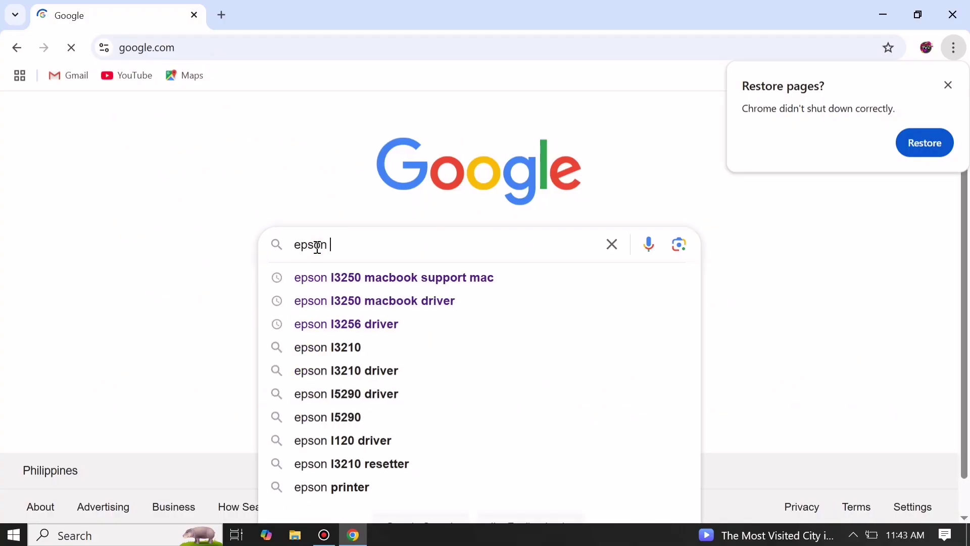
type("l110")
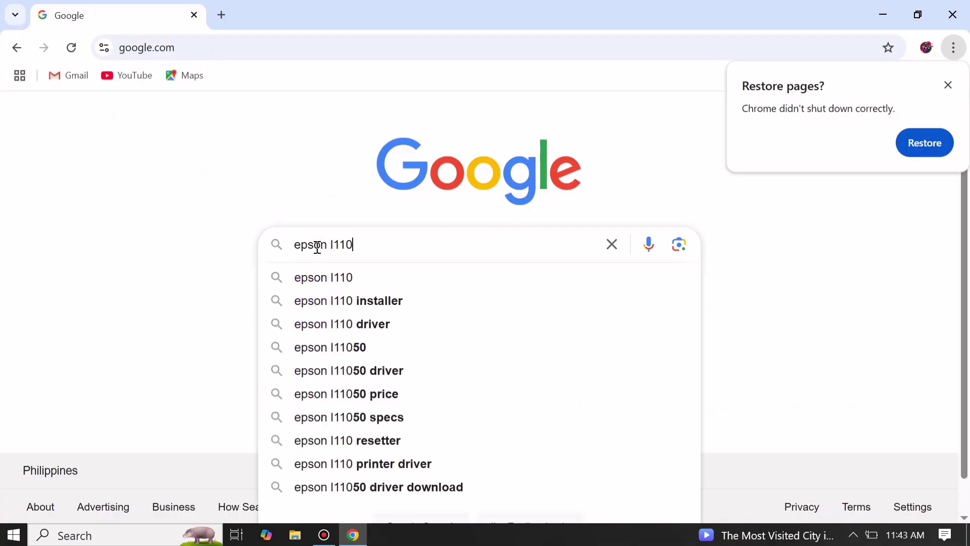
type("50 driver")
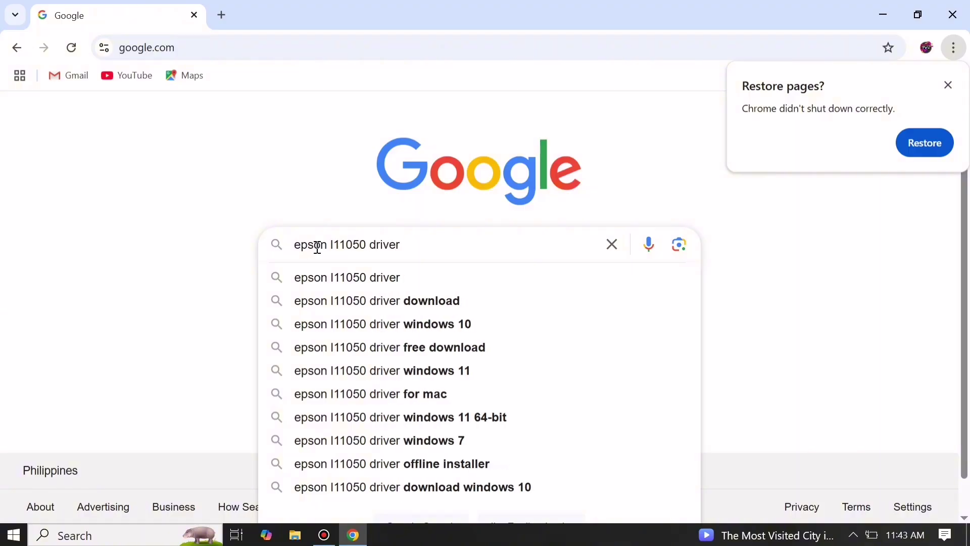
key("Return")
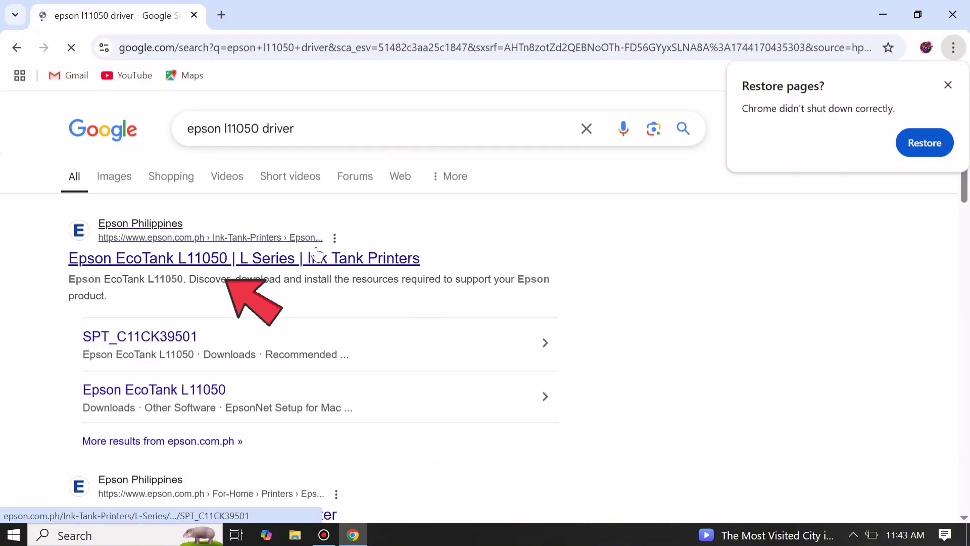
left_click(143, 263)
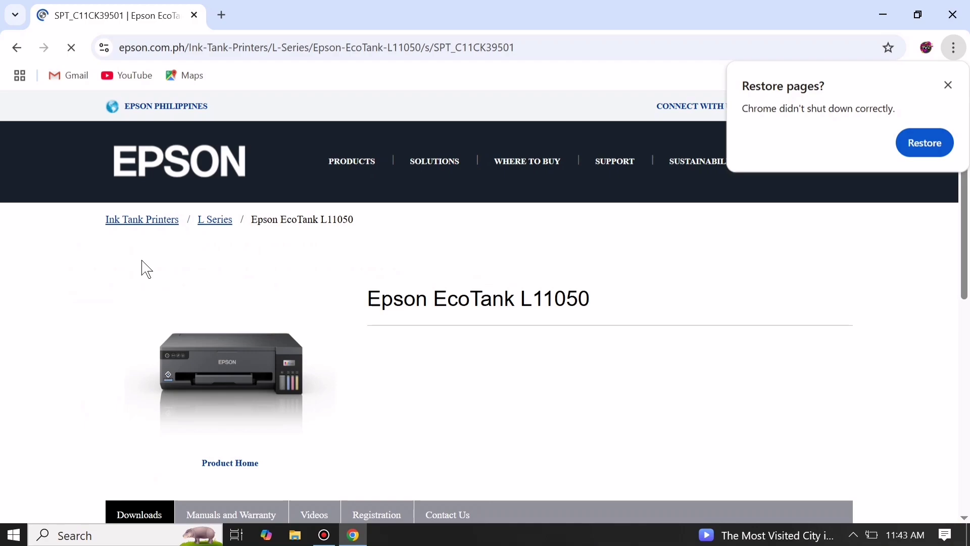
Filter the L11050 downloads for Windows 10 64-bit and scroll to the Web Installer package.
left_click(947, 85)
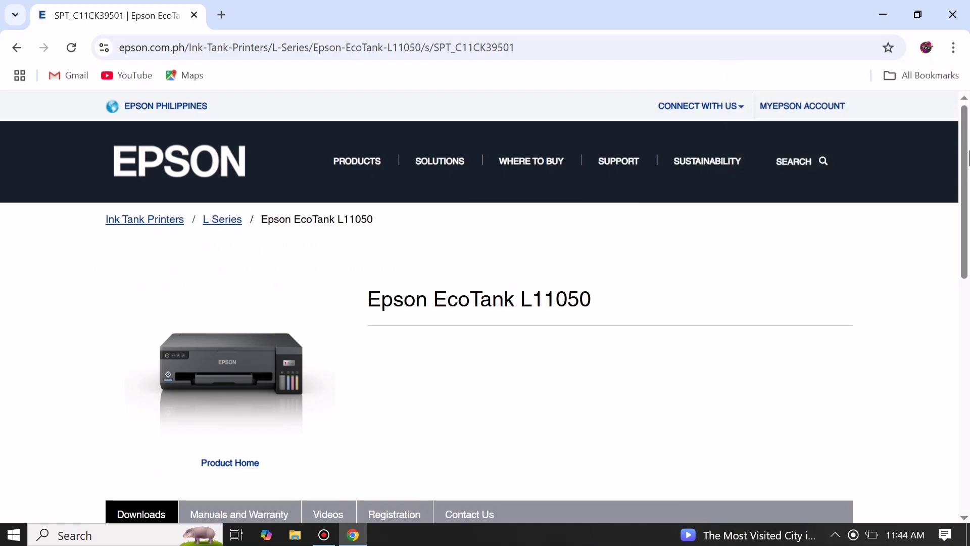
left_click_drag(967, 154, 967, 308)
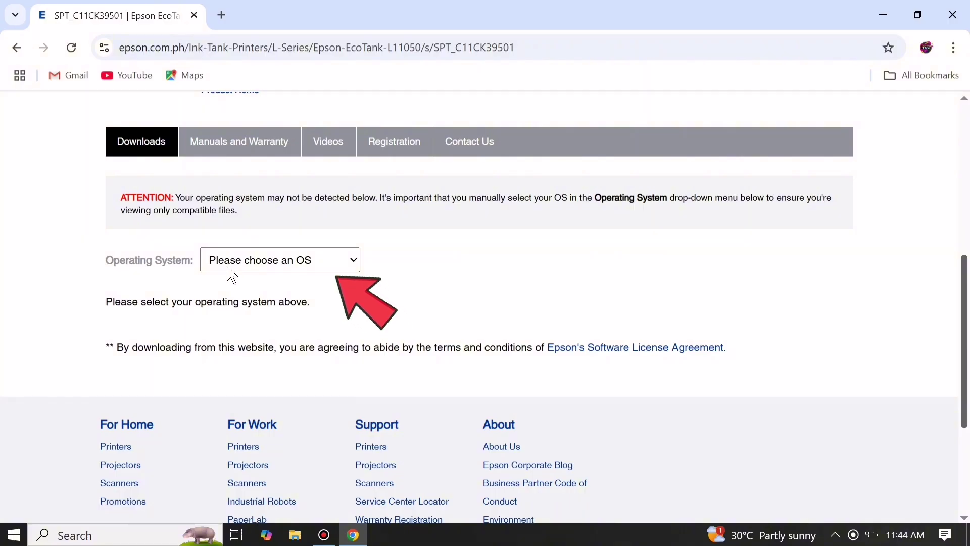
left_click(269, 264)
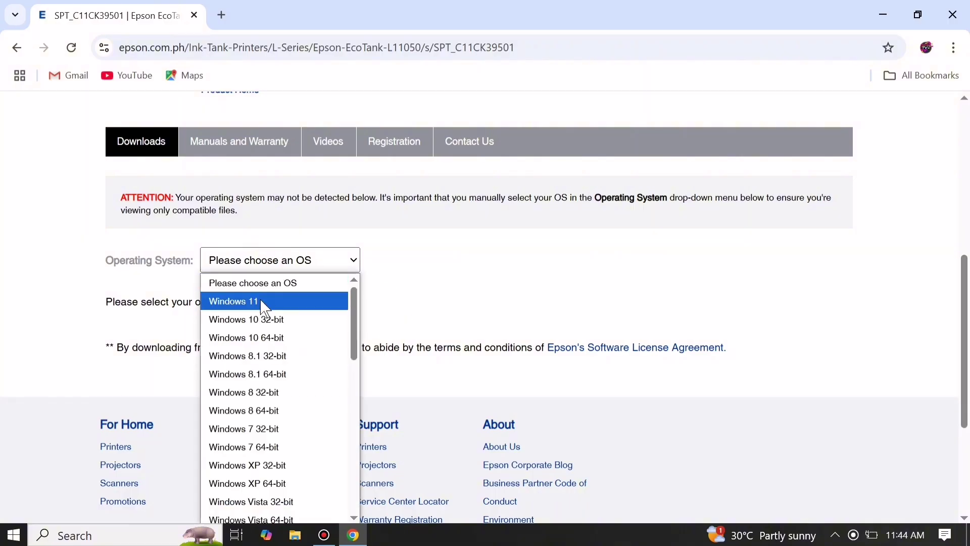
left_click(257, 340)
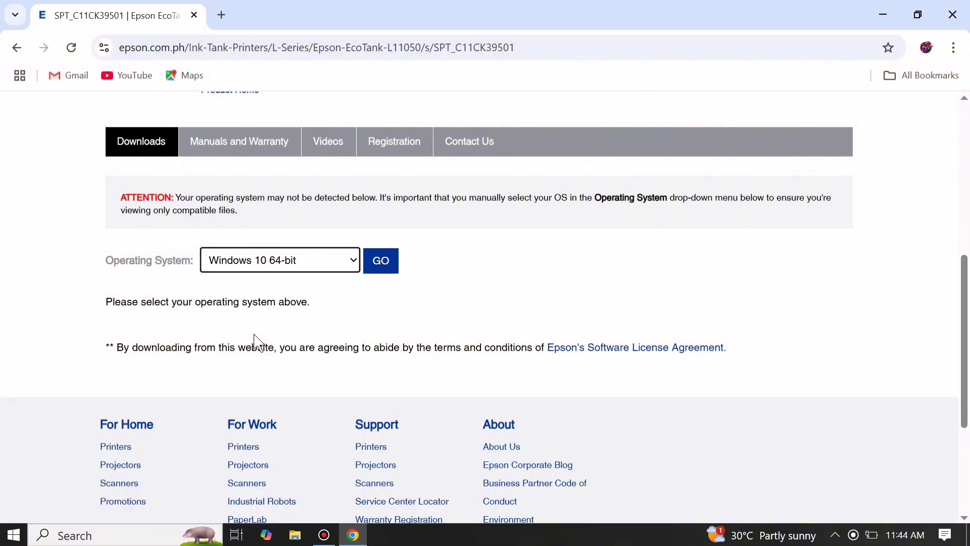
left_click(390, 268)
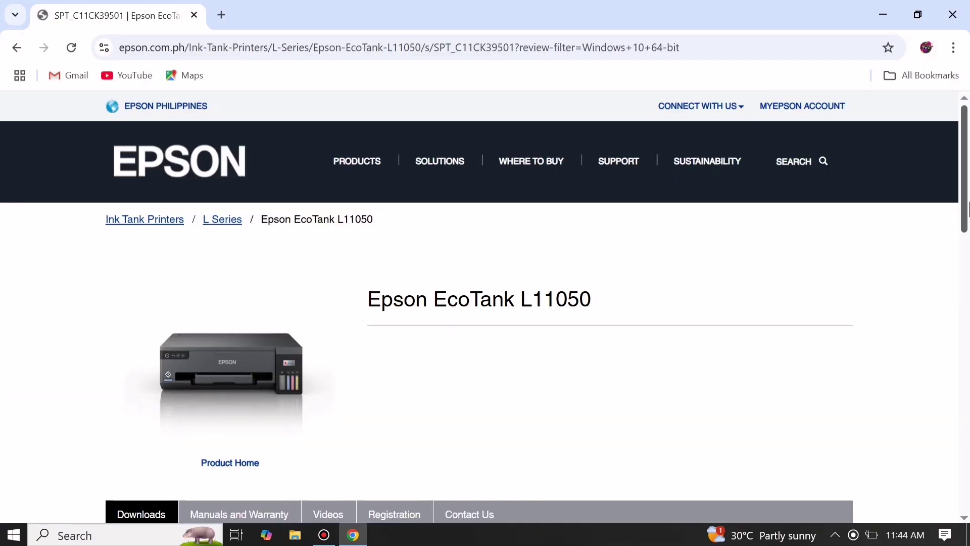
left_click(967, 305)
scroll(441, 365, "down", 3)
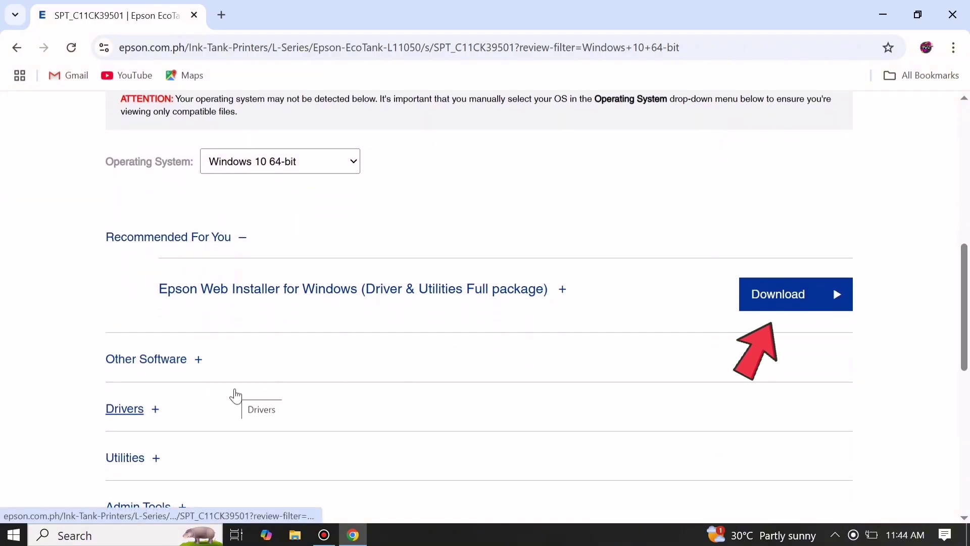
Download the Epson Web Installer, accepting its licence, then launch the .exe and close Chrome.
left_click(770, 287)
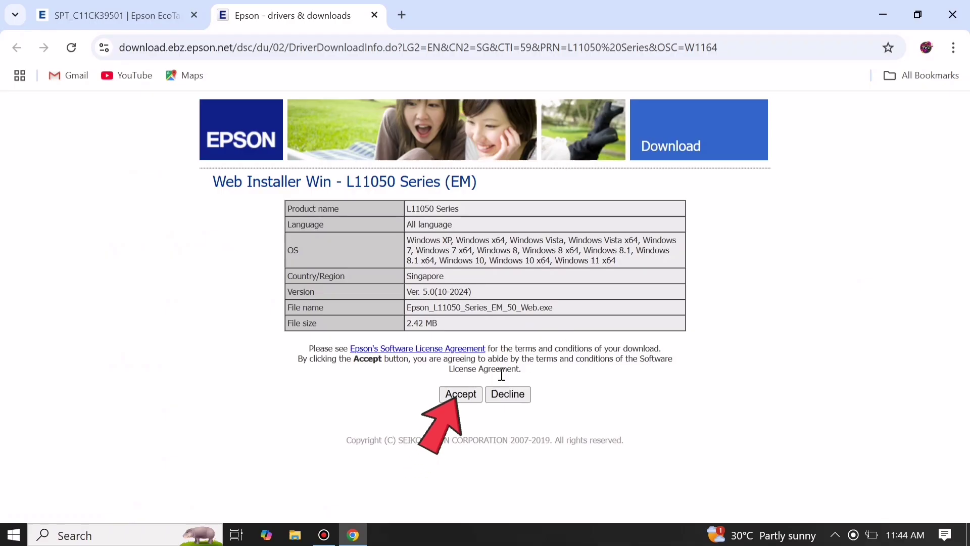
left_click(460, 395)
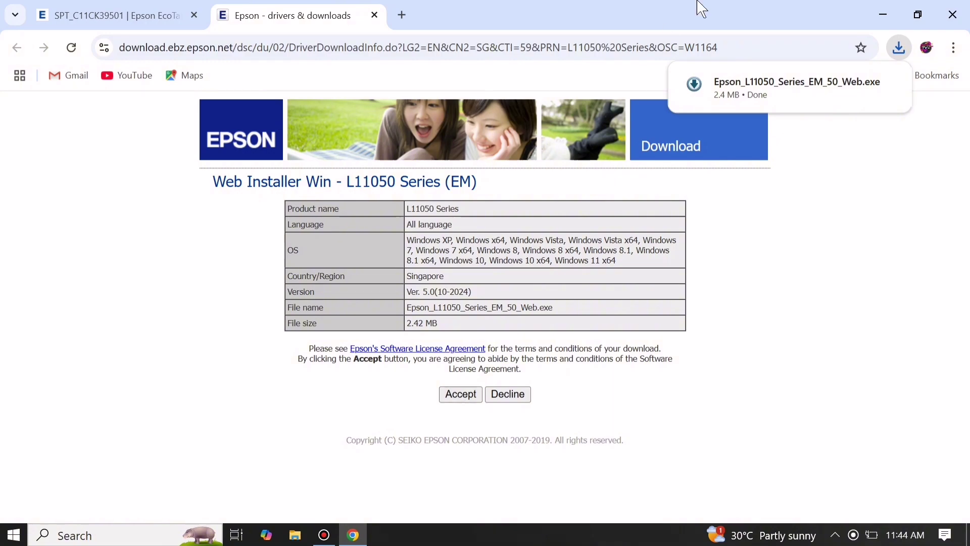
mouse_move(757, 88)
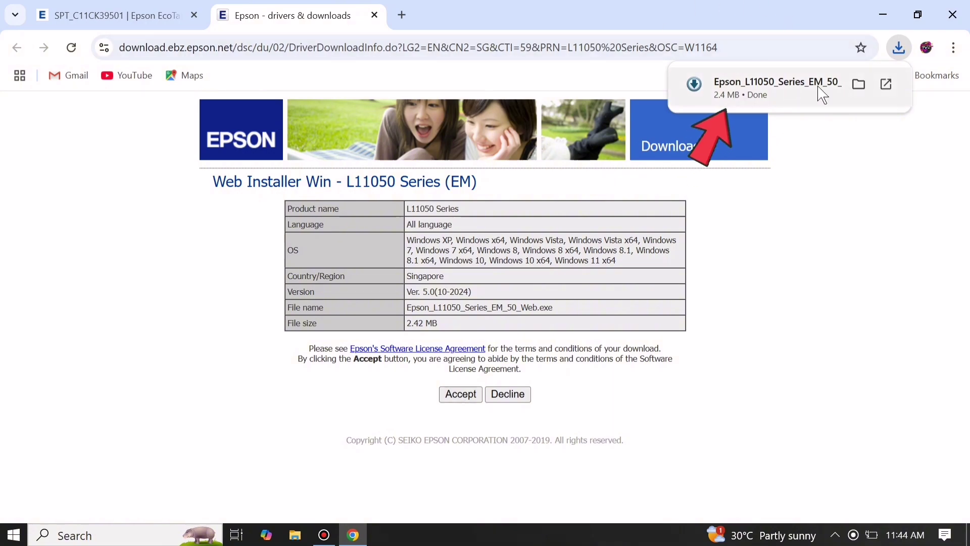
left_click(768, 92)
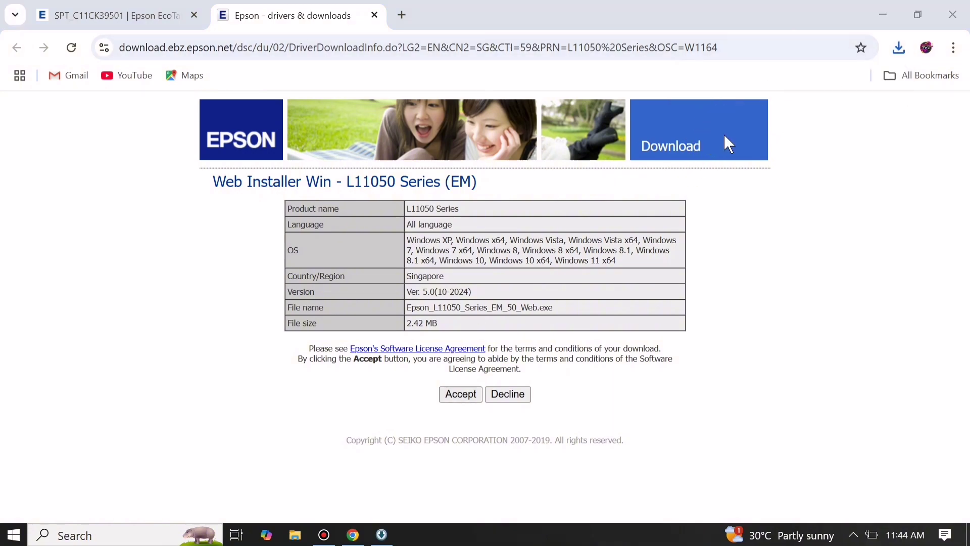
left_click(952, 15)
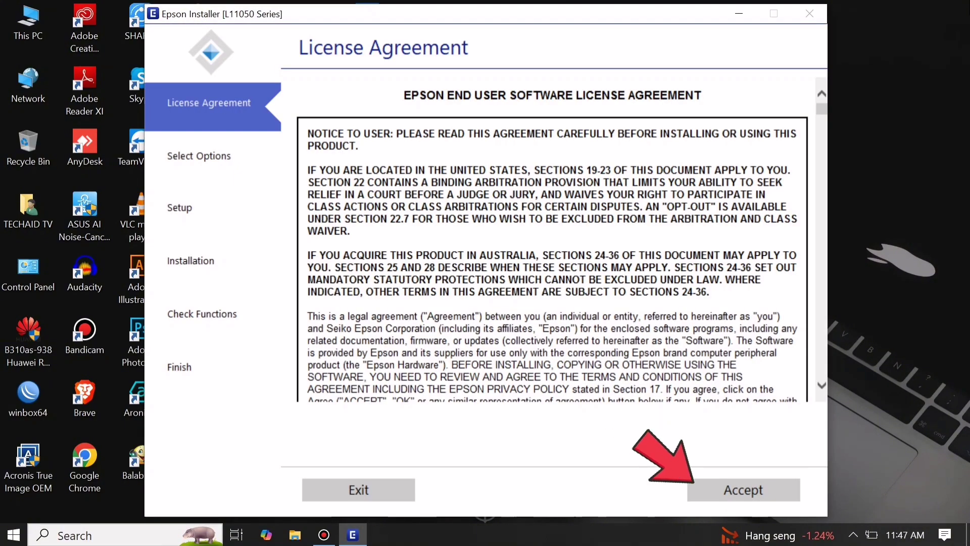
Accept the Epson Installer licence agreement and confirm it in the follow-up dialog.
left_click(743, 488)
left_click(410, 330)
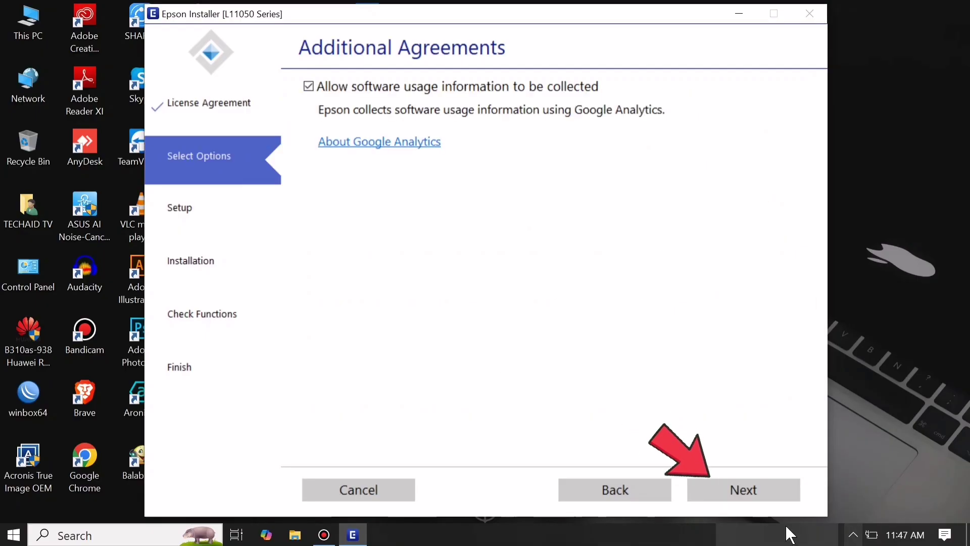
Confirm the ink tanks are filled and let the installer download the required software.
left_click(753, 493)
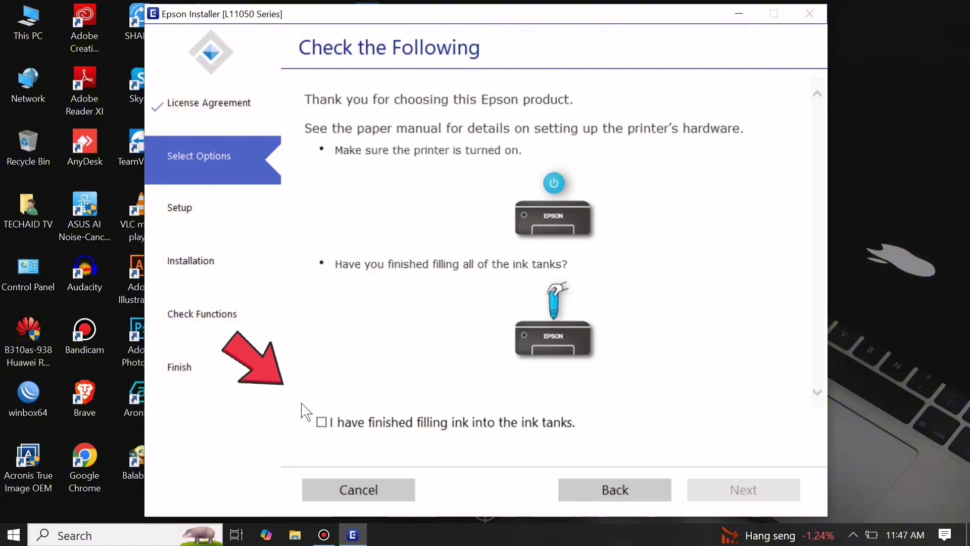
left_click(325, 426)
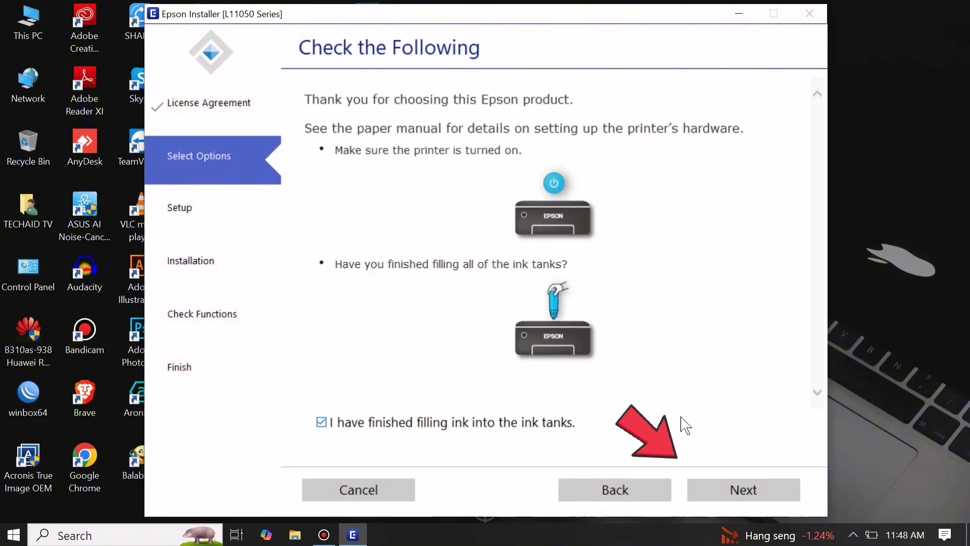
left_click(745, 491)
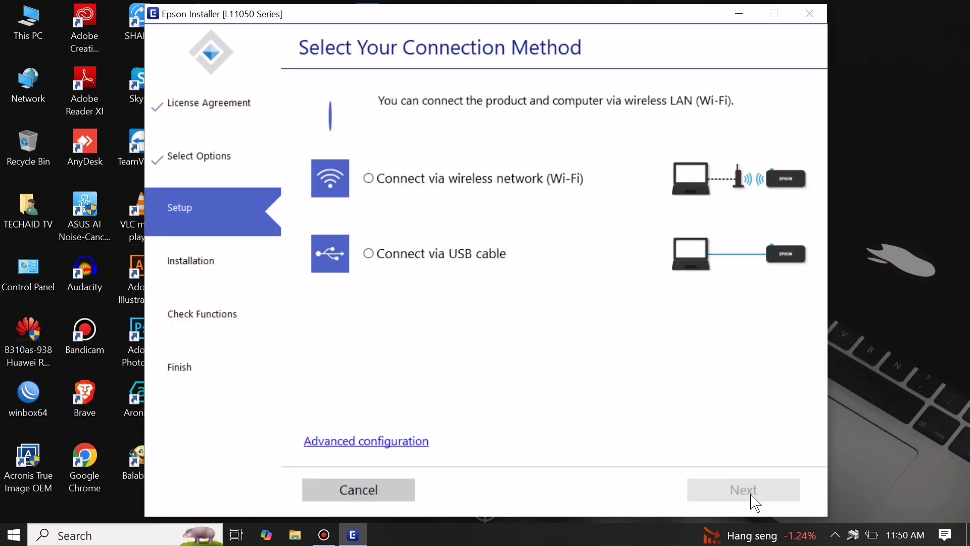
Choose 'Connect via wireless network (Wi-Fi)' as the connection method and continue.
left_click(385, 180)
left_click(393, 262)
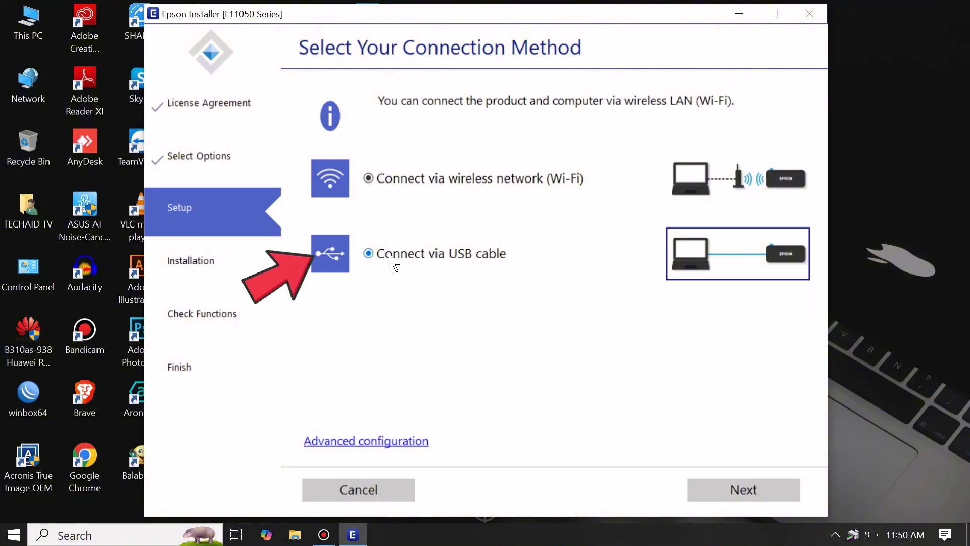
left_click(392, 181)
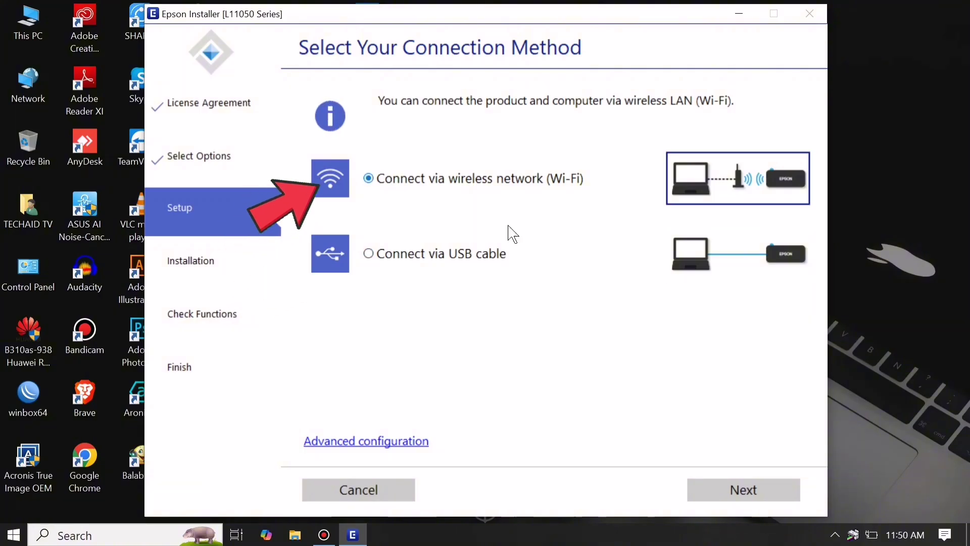
left_click(742, 498)
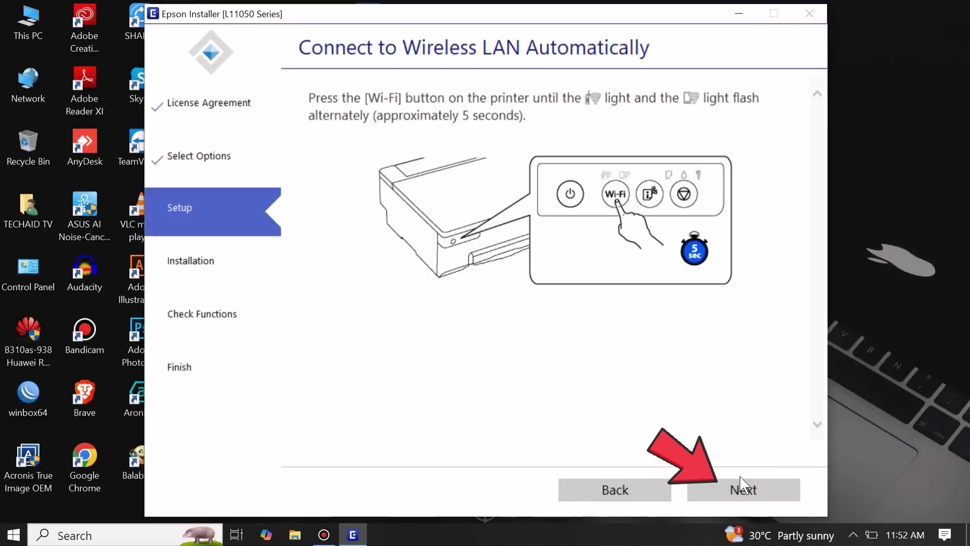
With the printer's Wi-Fi button pressed, continue the automatic wireless LAN connection.
left_click(741, 491)
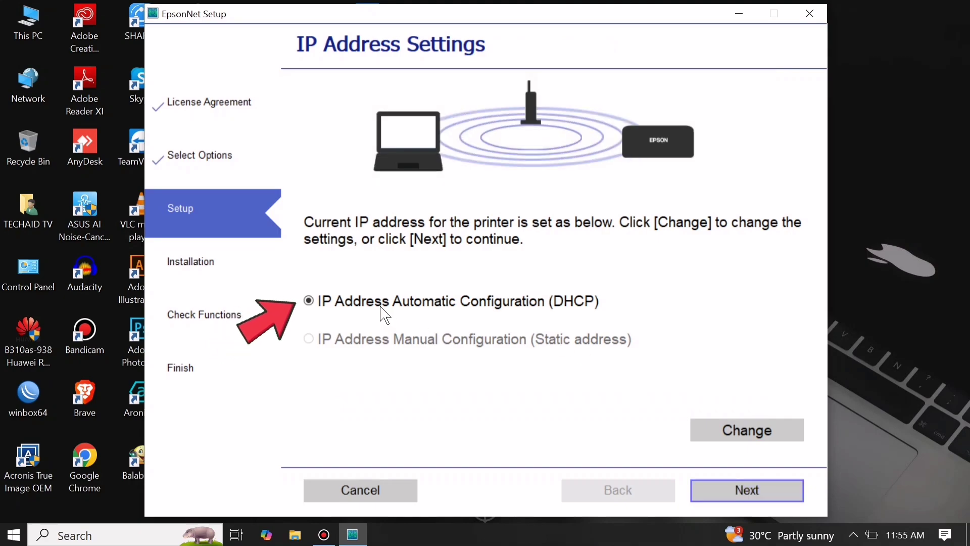
Keep Automatic Configuration (DHCP) for the printer's IP address and continue.
left_click(725, 490)
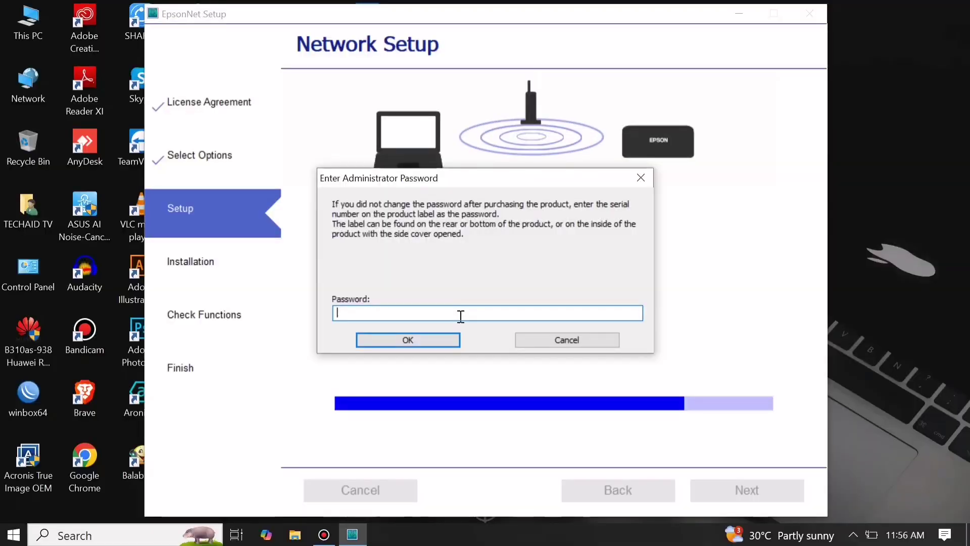
Enter the printer's serial number as the administrator password and submit it.
type("X5")
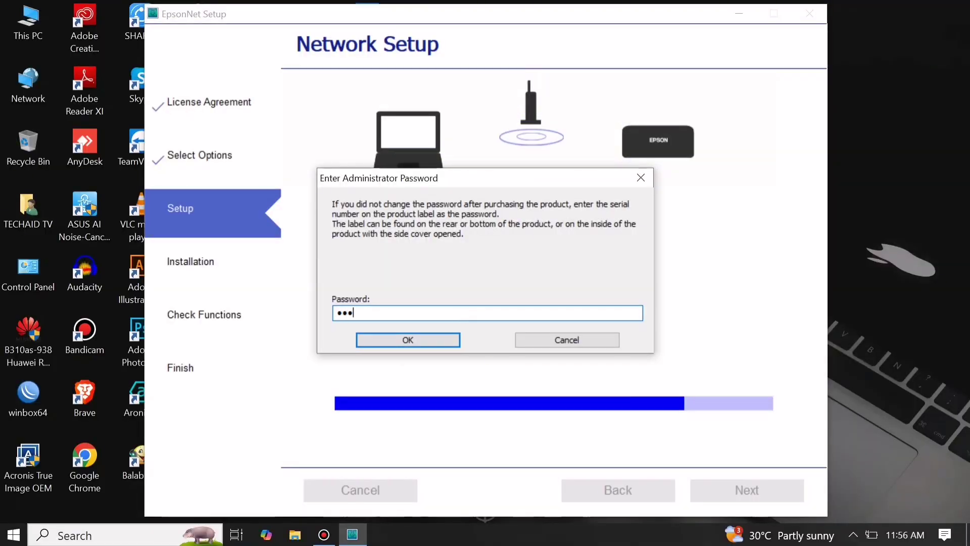
type("EXXX")
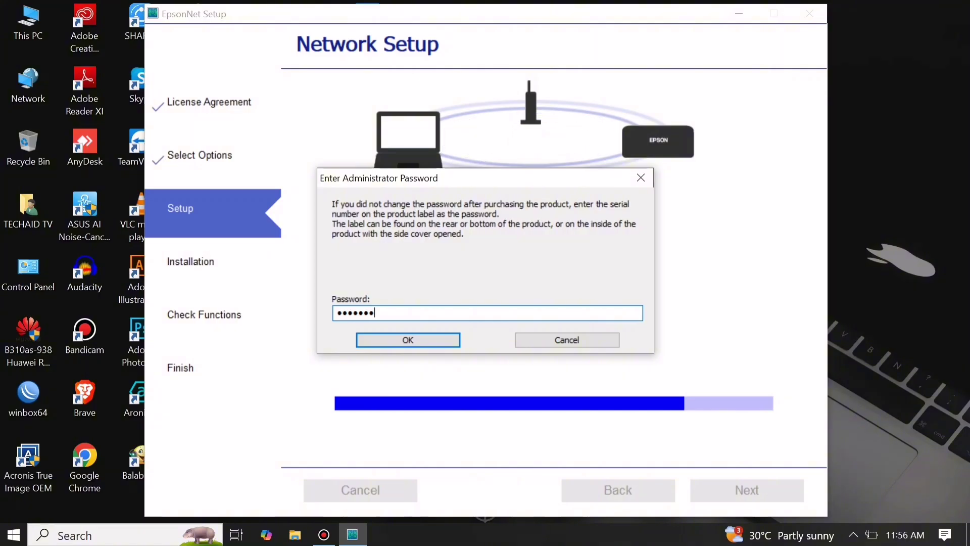
type("XXXX")
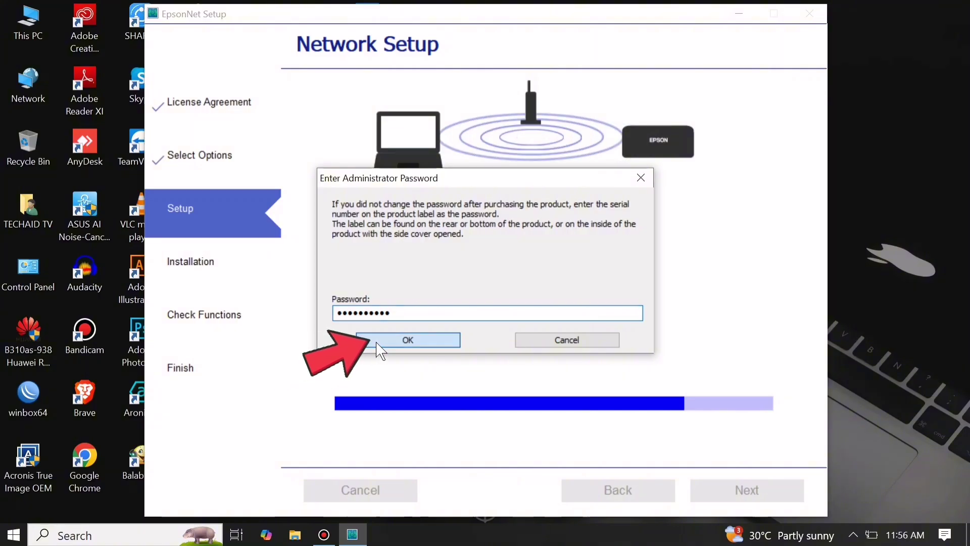
left_click(408, 340)
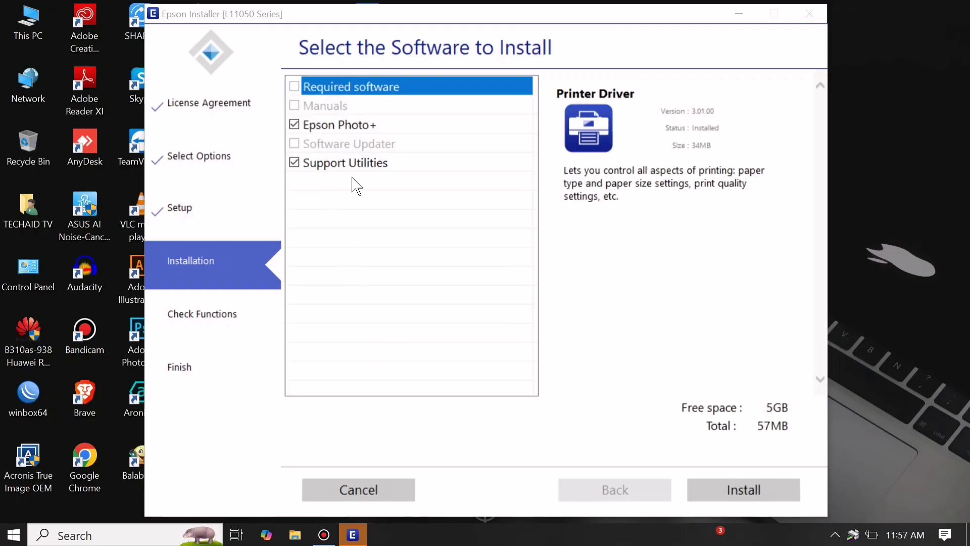
Install the selected software, choosing Install Now for Epson Photo+.
left_click(735, 490)
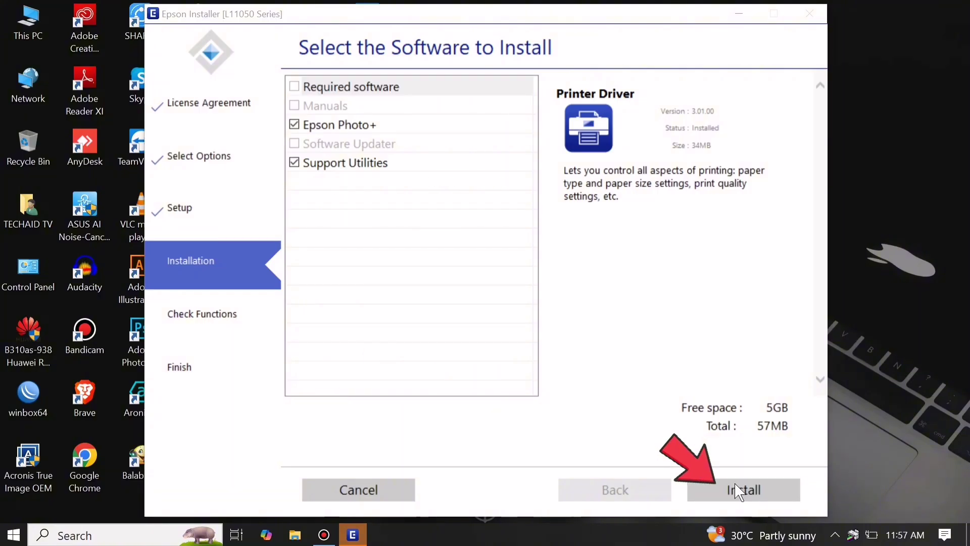
left_click(535, 366)
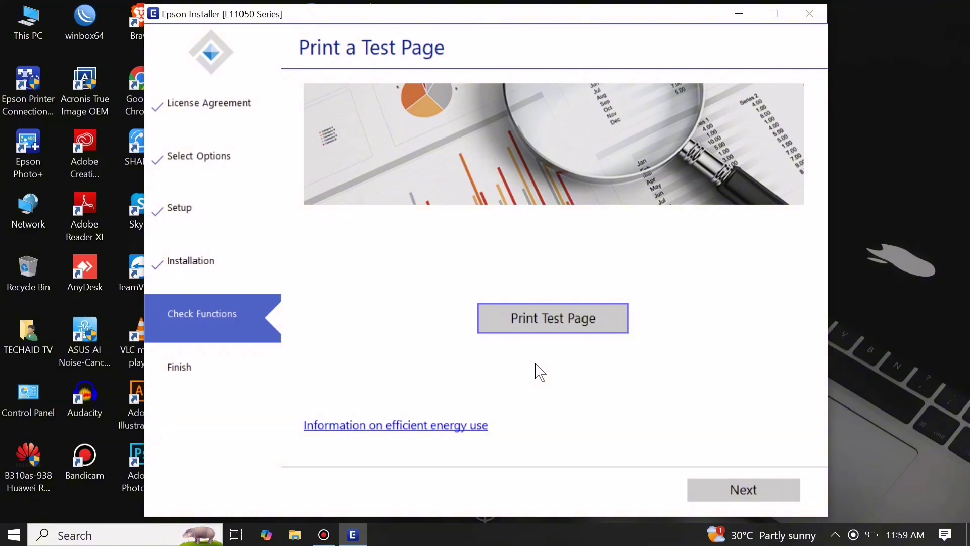
Send a test page to the Epson L11050 from Epson Installer.
left_click(541, 337)
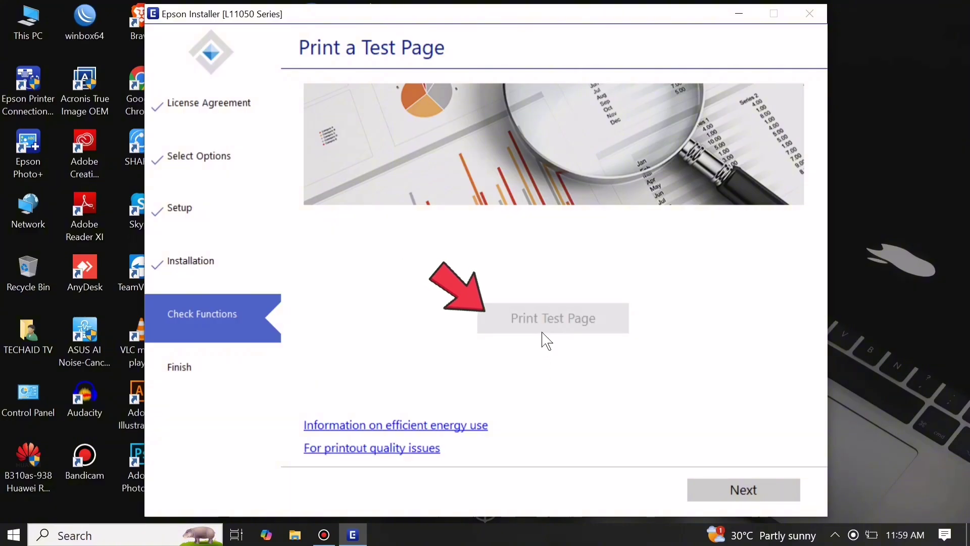